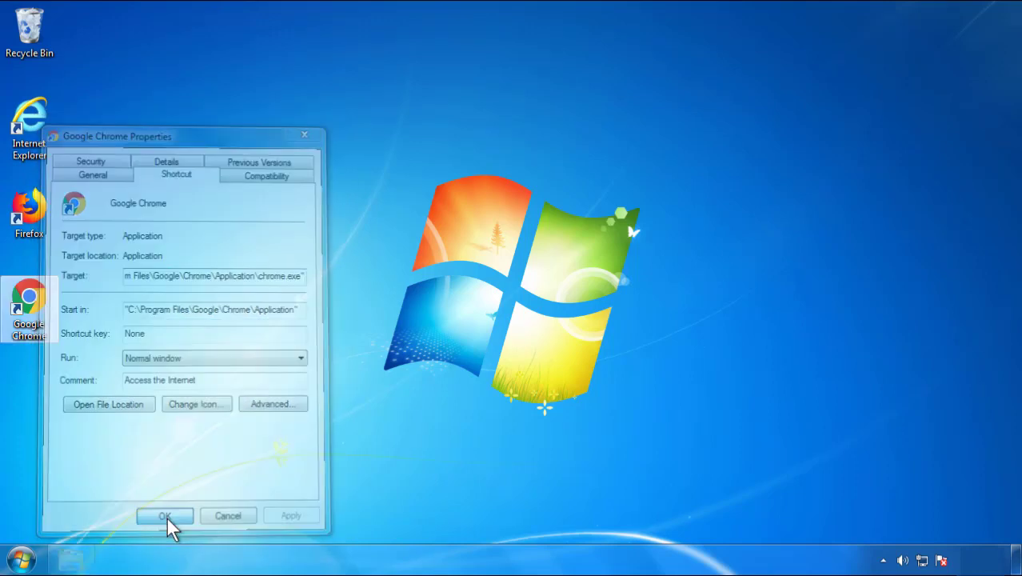
Dismiss the Google Chrome shortcut properties and show the Start menu.
click(22, 560)
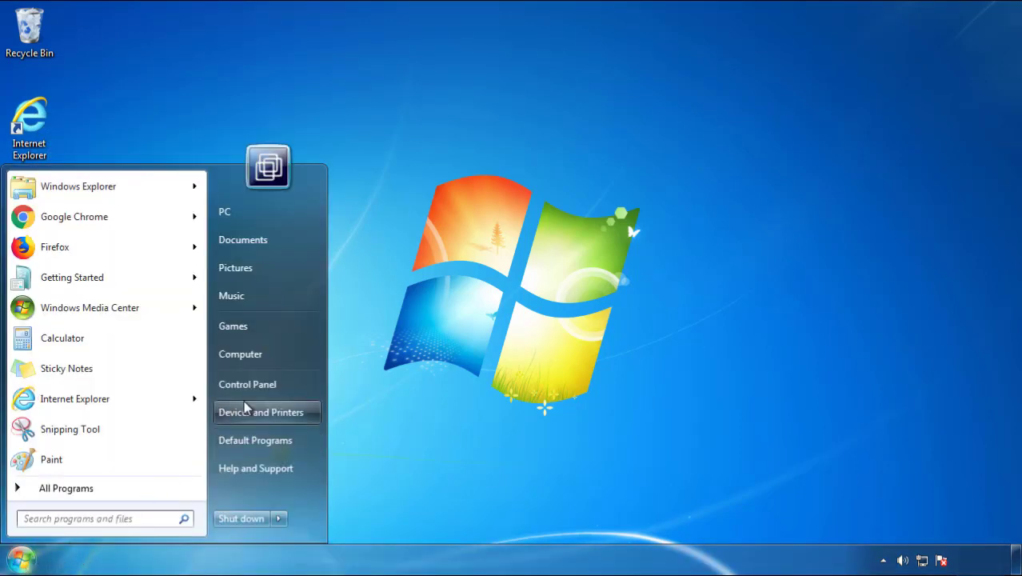
Uninstall SearchMine 2.00 from Programs and Features, sorted newest-installed first, then close the window.
click(256, 382)
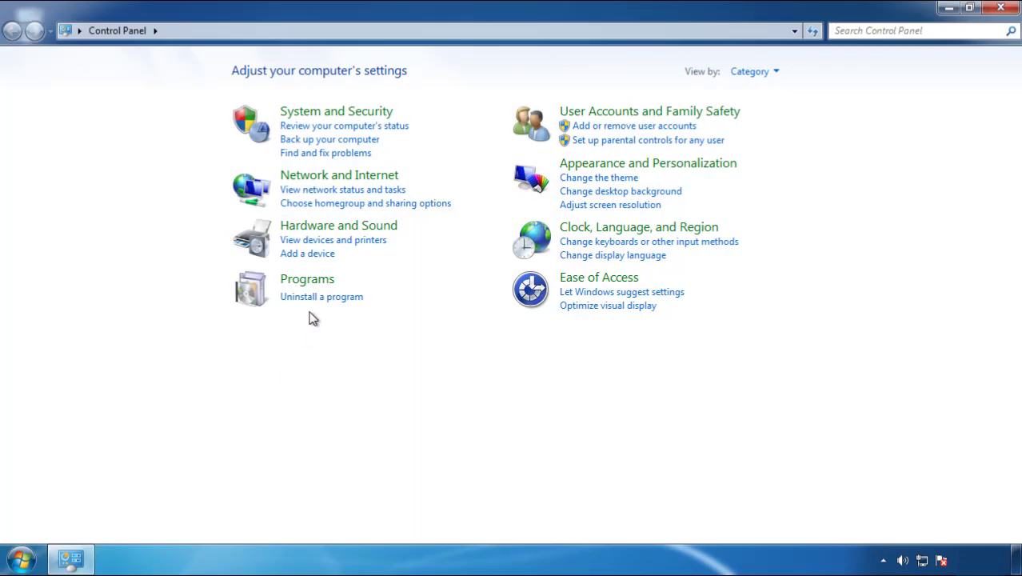
click(320, 297)
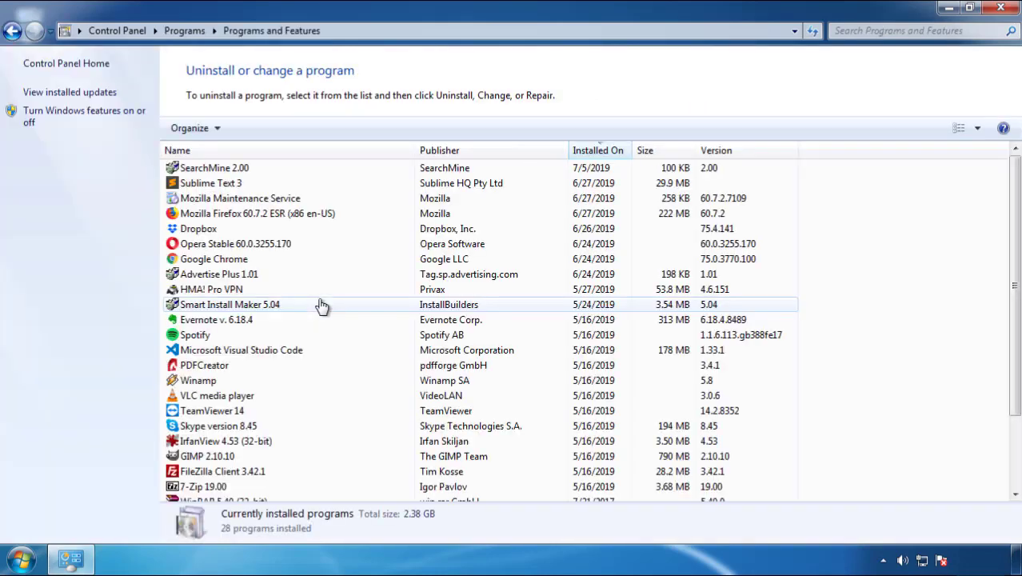
click(599, 152)
click(595, 154)
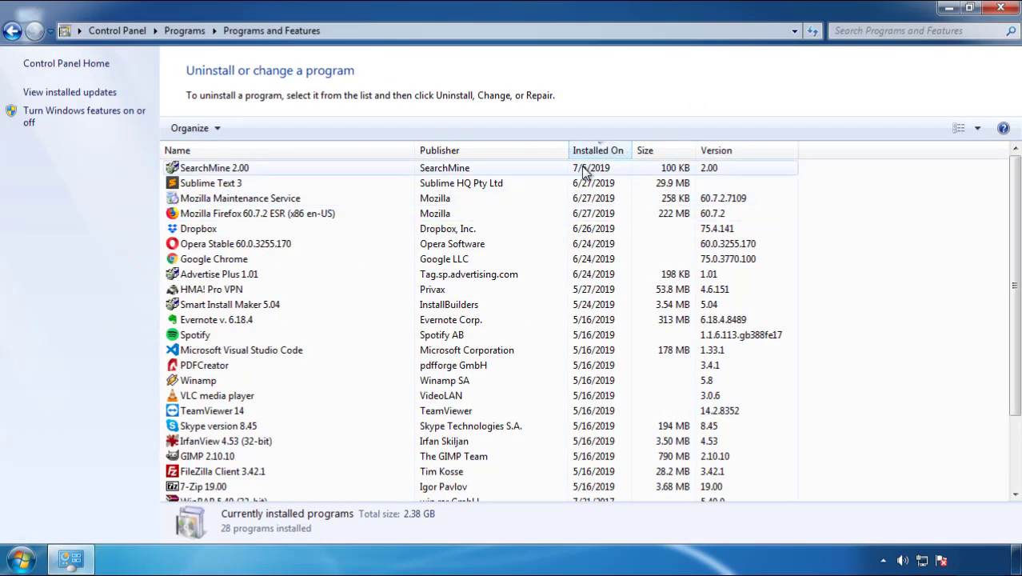
click(216, 170)
click(254, 129)
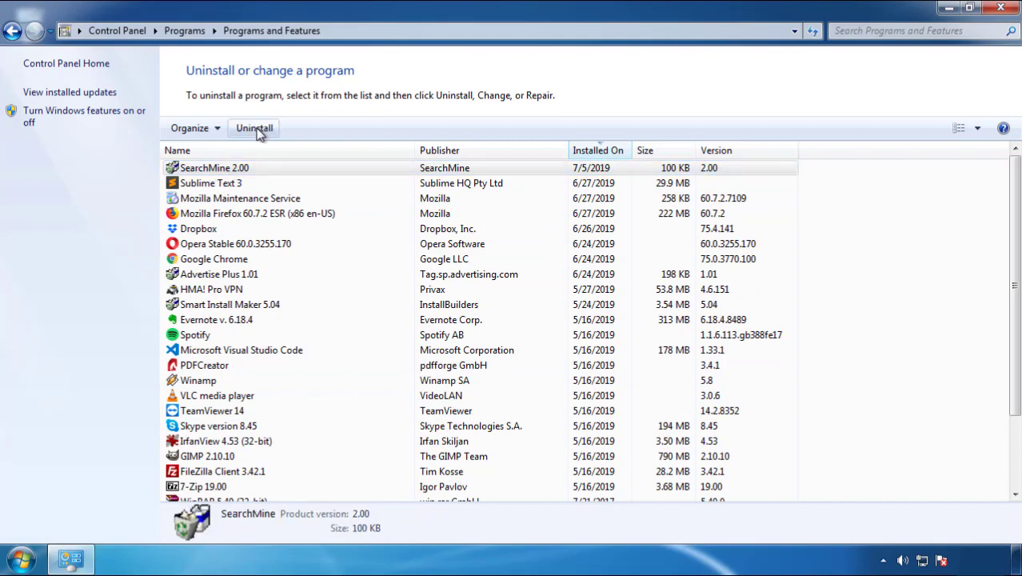
click(596, 424)
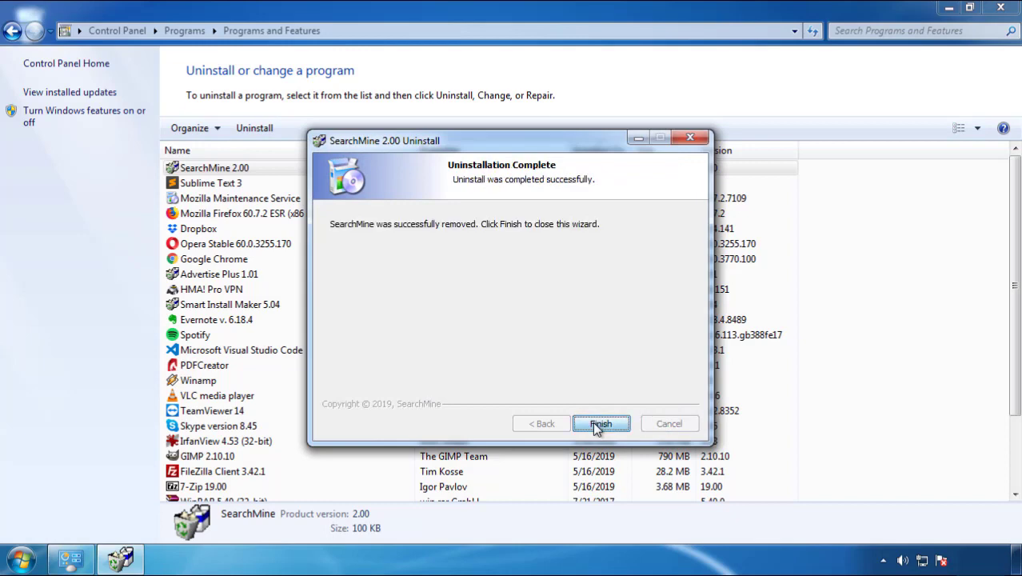
click(596, 424)
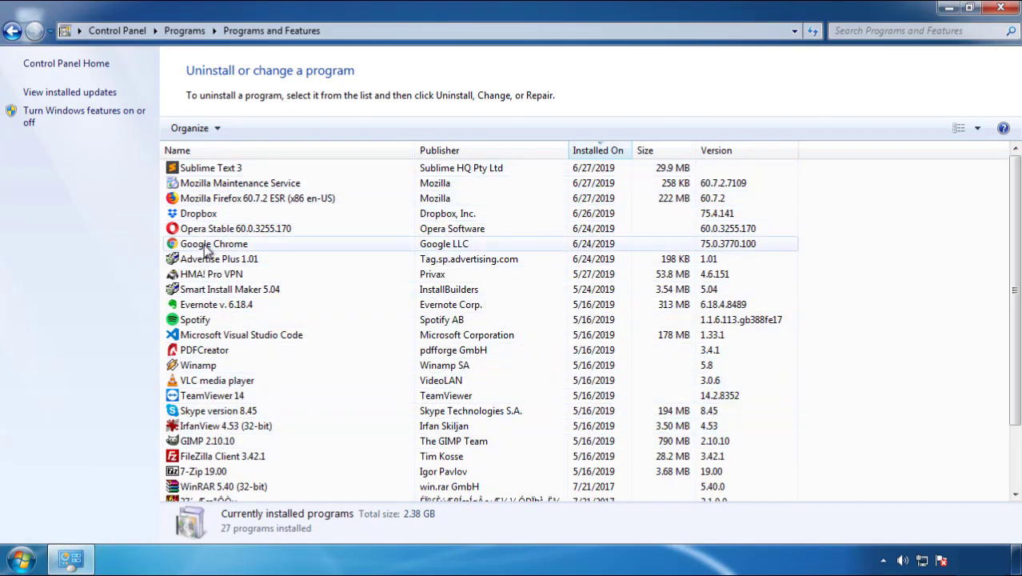
click(1002, 9)
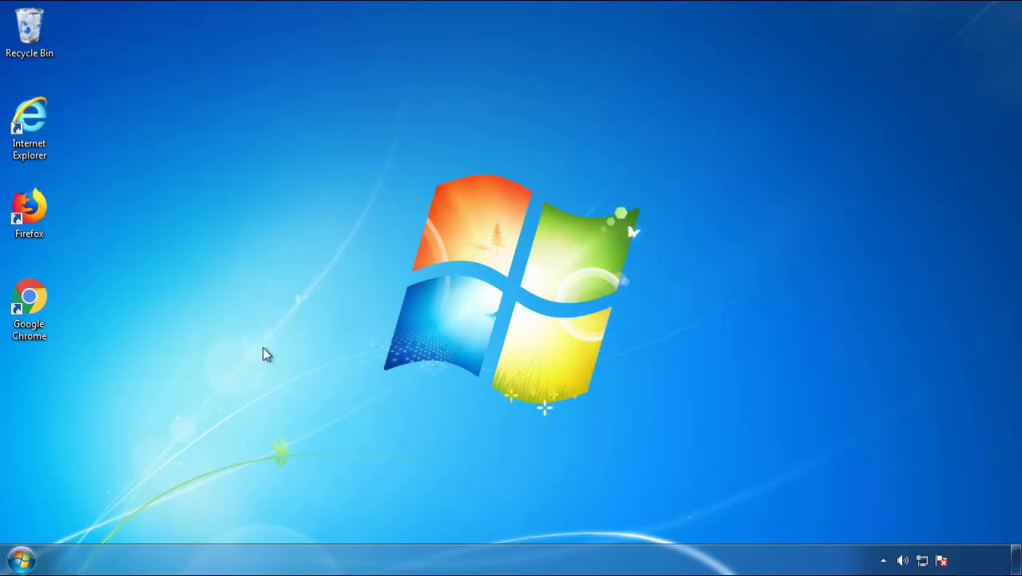
Restart Windows and boot into Safe Mode from the startup options menu.
click(19, 562)
click(278, 519)
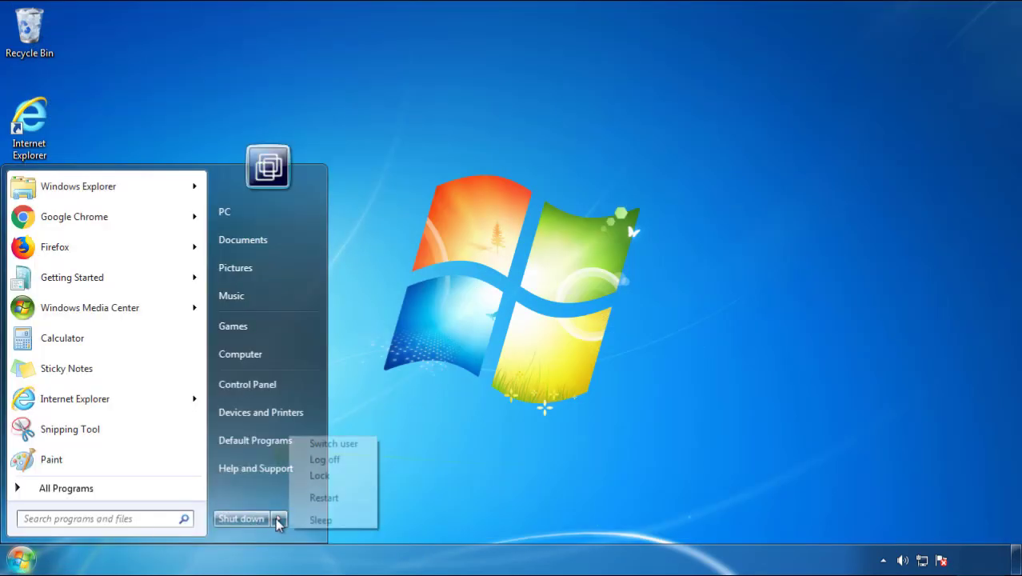
click(534, 437)
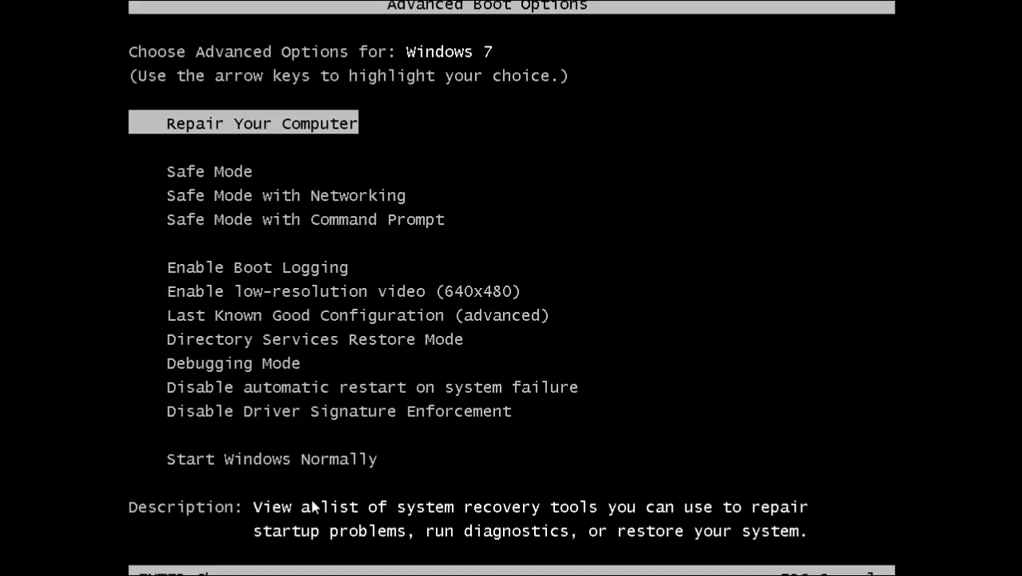
key(Down)
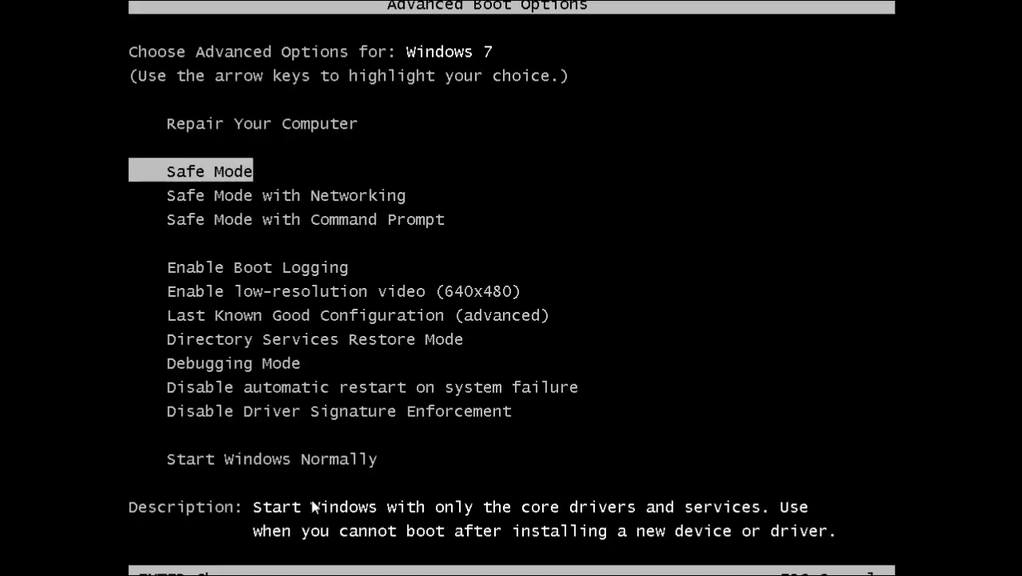
key(Return)
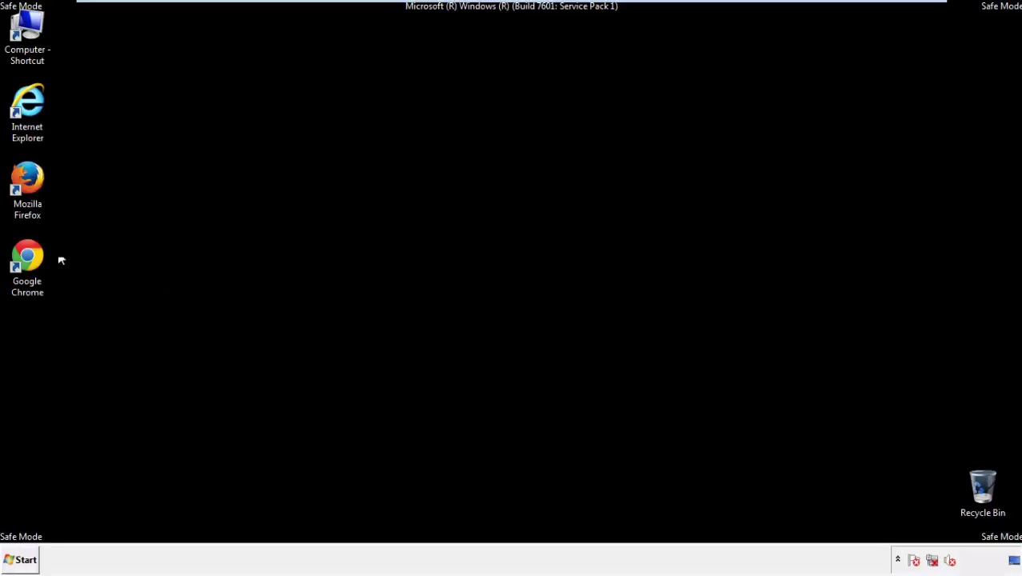
Launch Firefox, decline the default-browser prompt, and keep the menu bar visible.
double_click(36, 186)
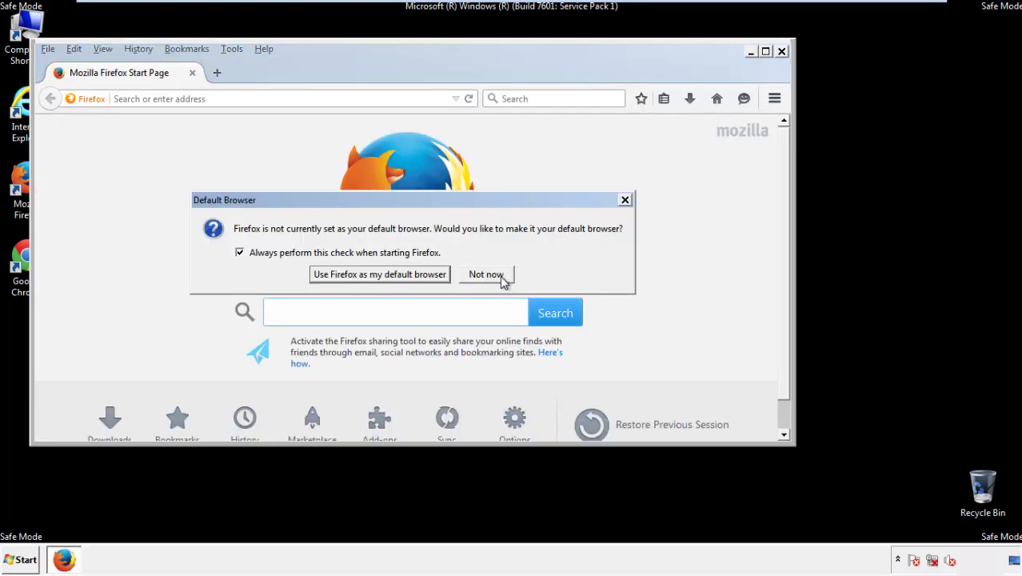
click(490, 274)
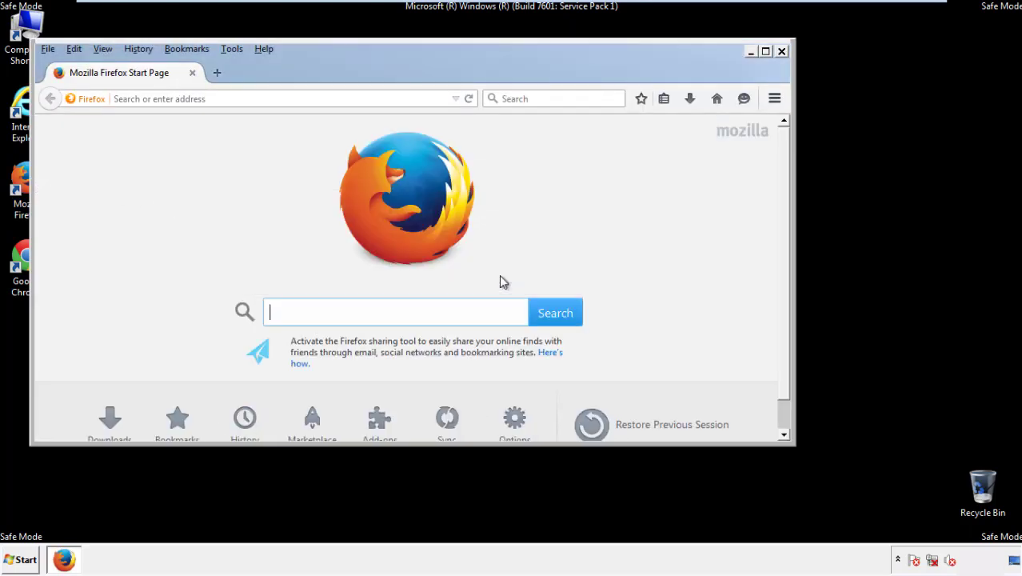
right_click(315, 70)
click(342, 121)
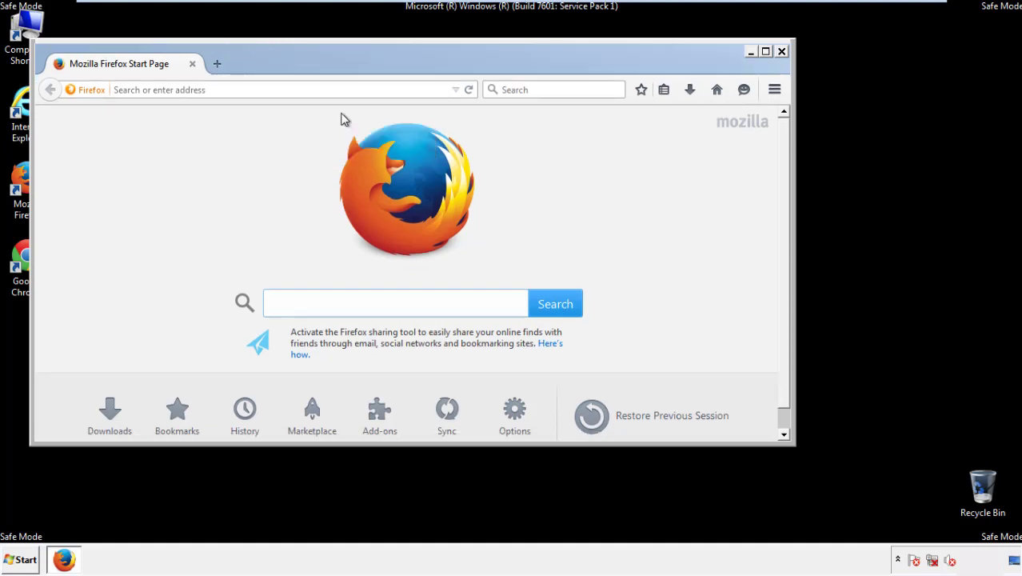
right_click(321, 65)
click(331, 124)
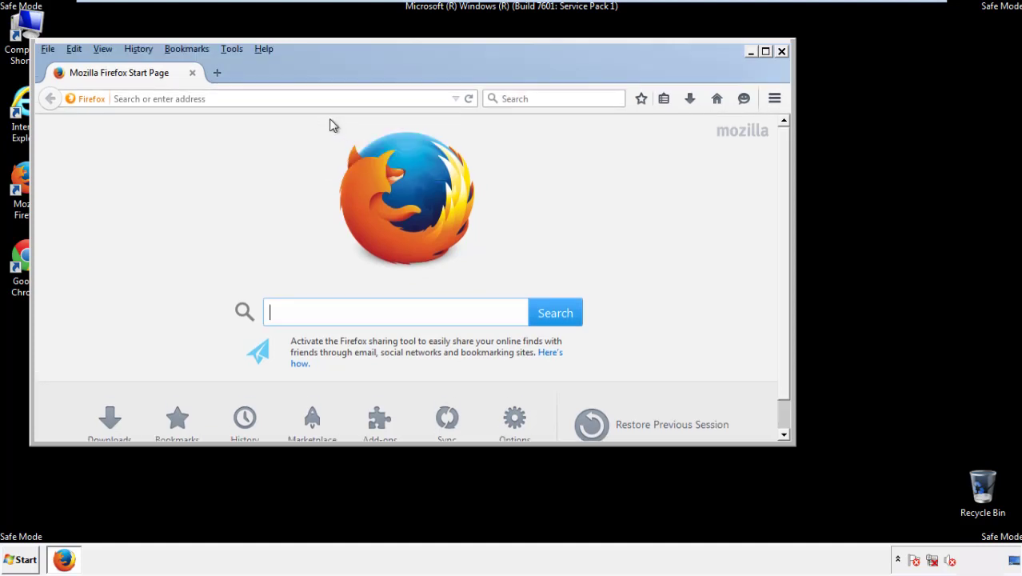
Clear Firefox's history, cookies, cache, offline data and site preferences with time range Everything.
click(140, 50)
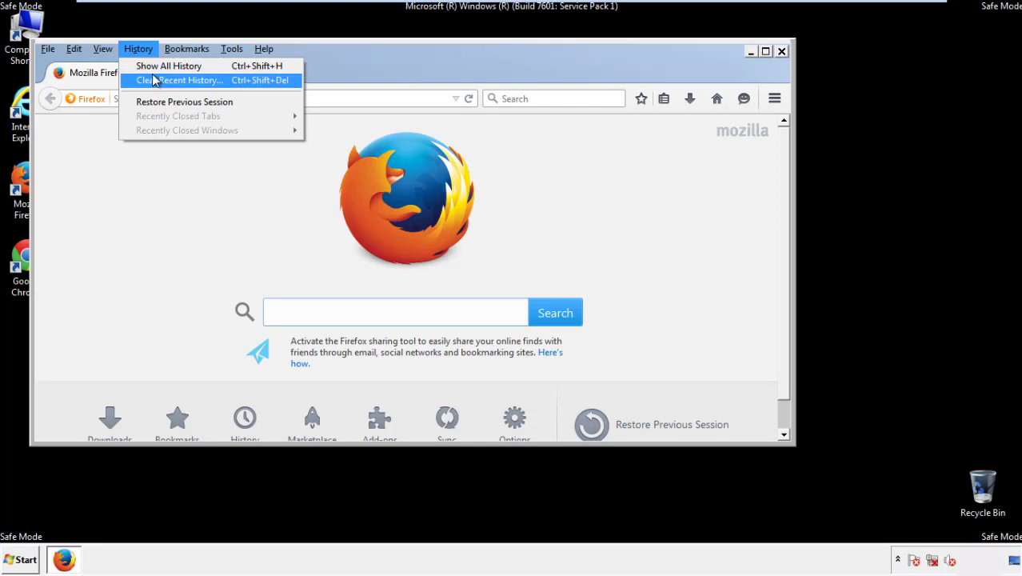
click(153, 80)
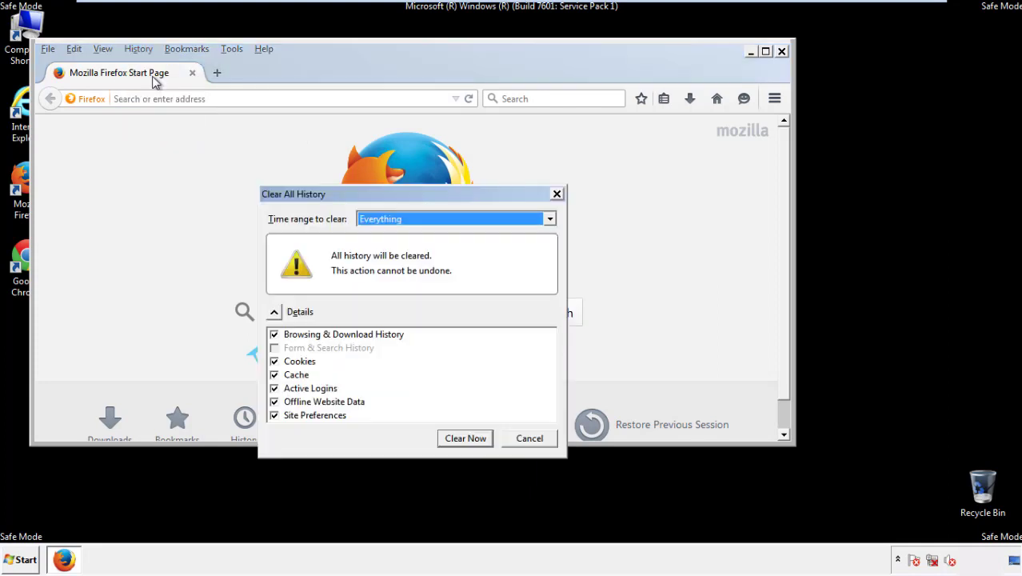
click(376, 221)
click(384, 301)
click(274, 401)
click(274, 401)
click(275, 416)
click(274, 416)
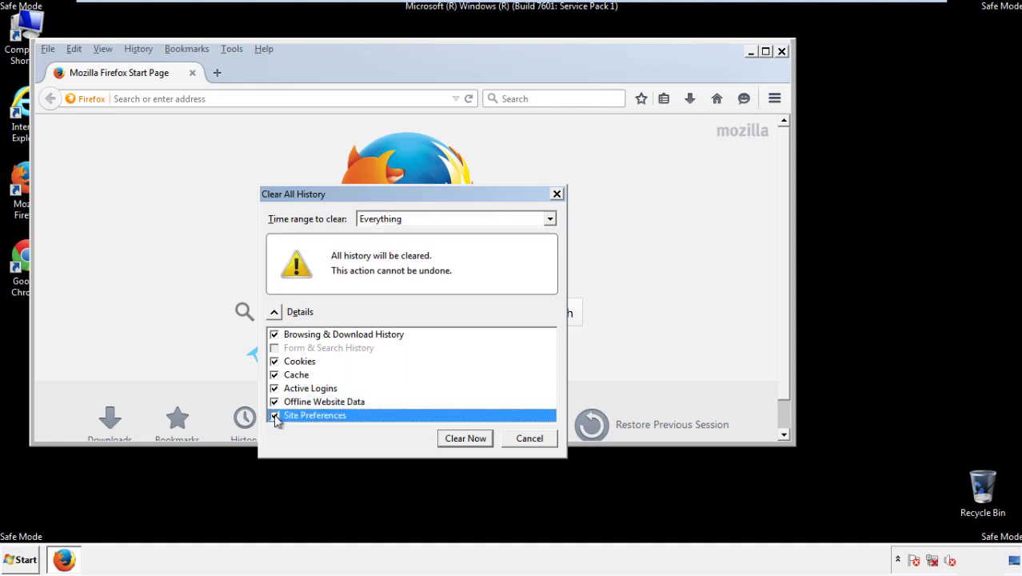
click(465, 438)
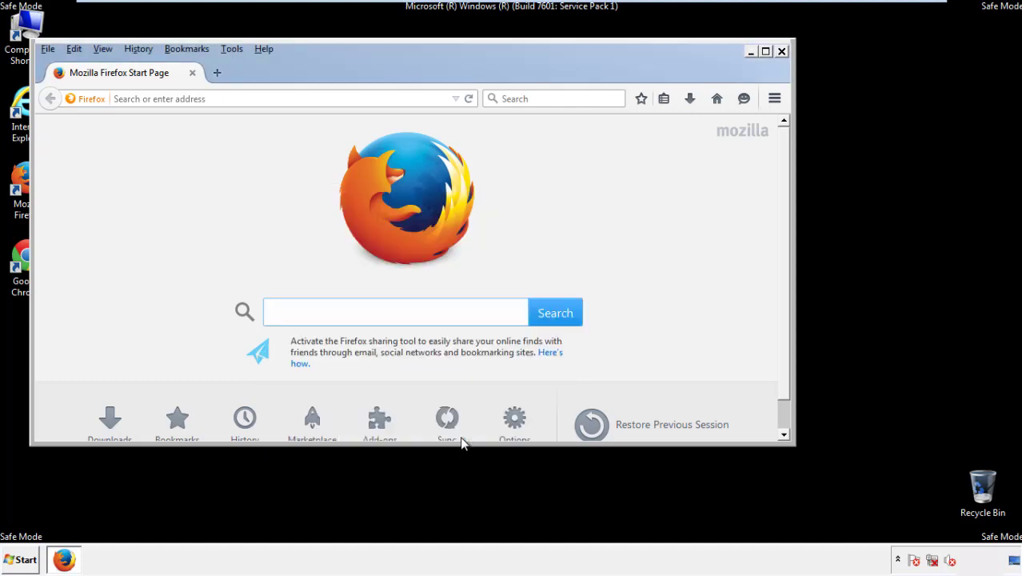
Refresh Firefox to its defaults from Troubleshooting Information, then close the browser.
click(264, 49)
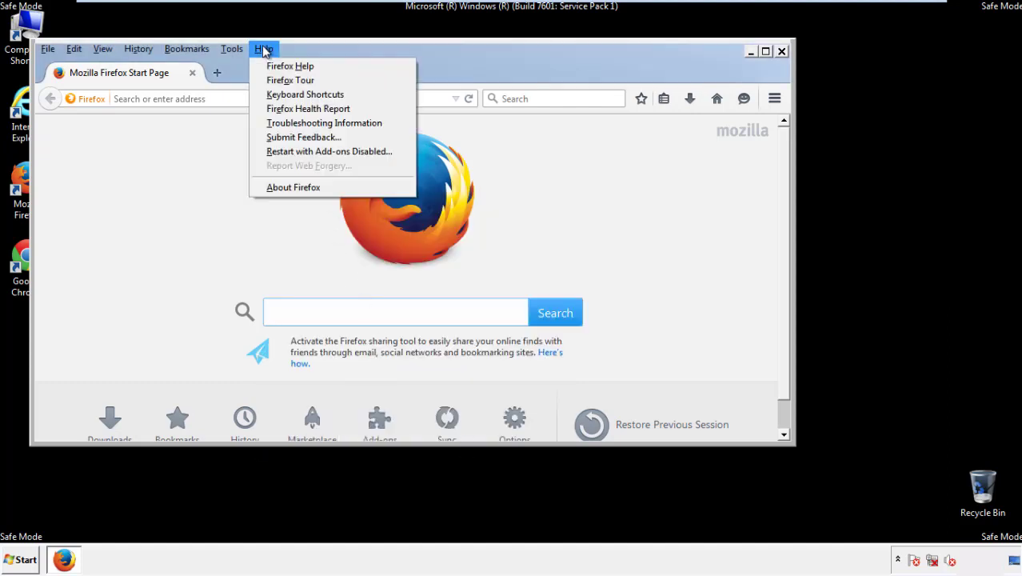
click(296, 123)
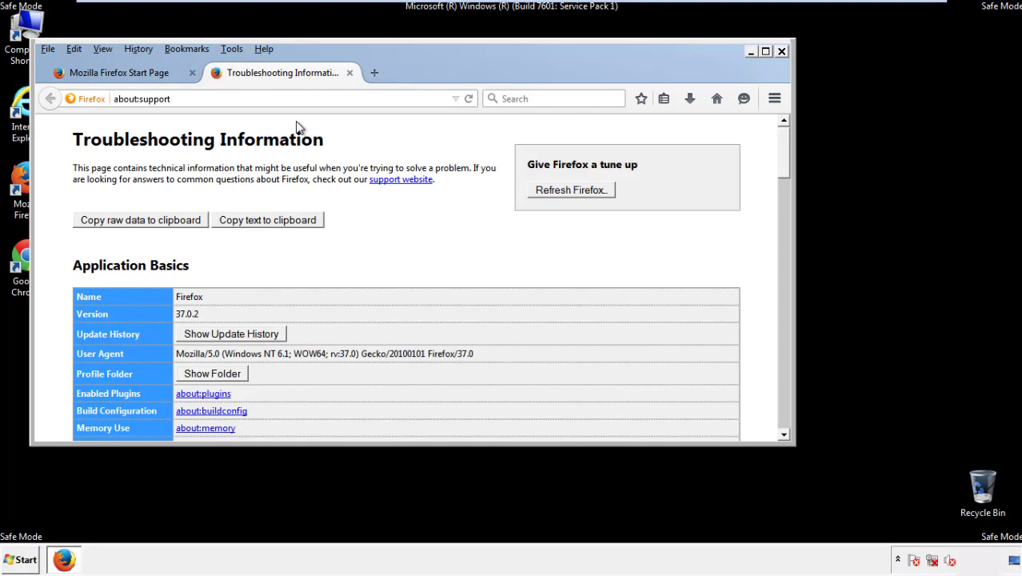
click(593, 192)
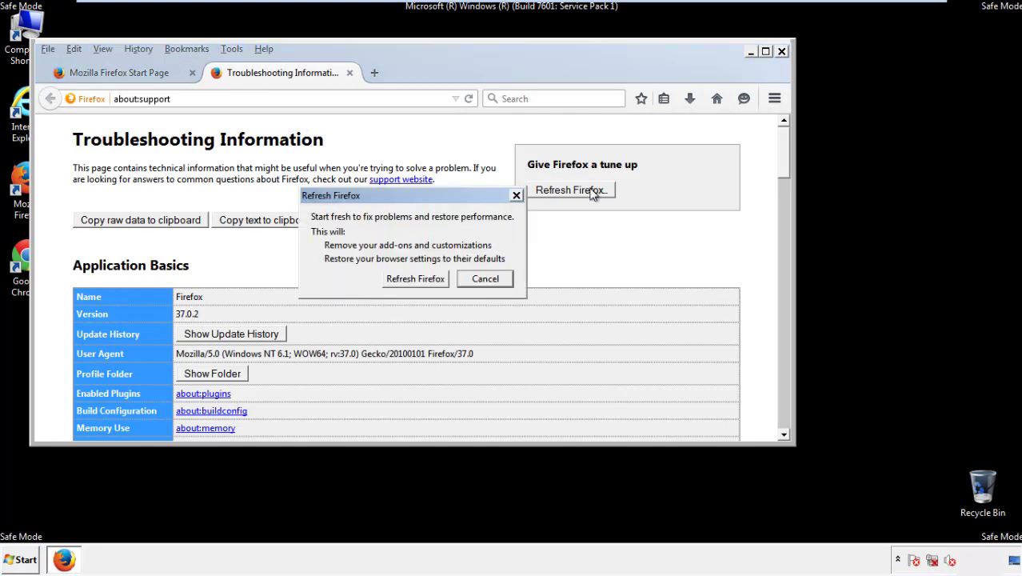
click(415, 279)
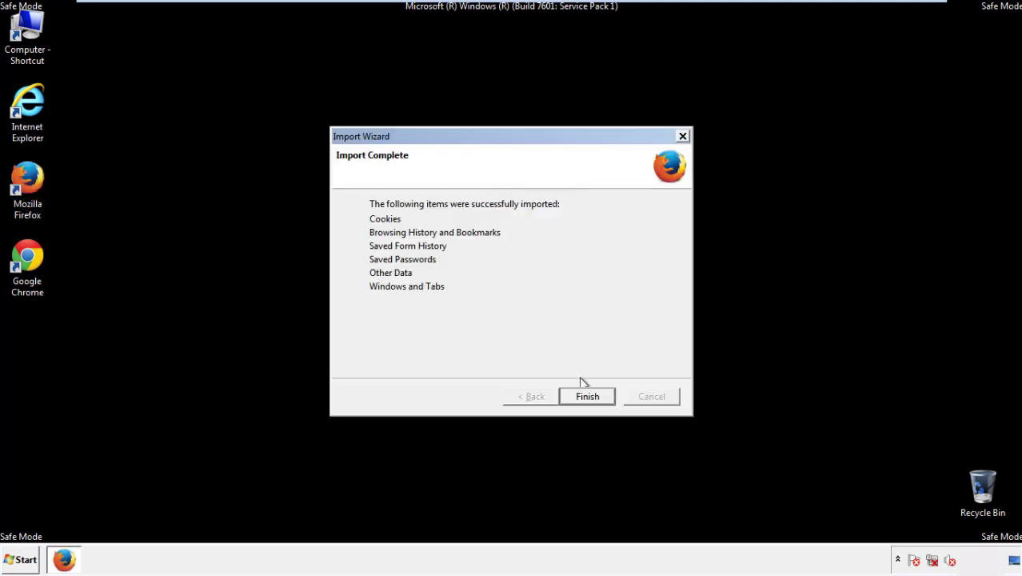
click(587, 398)
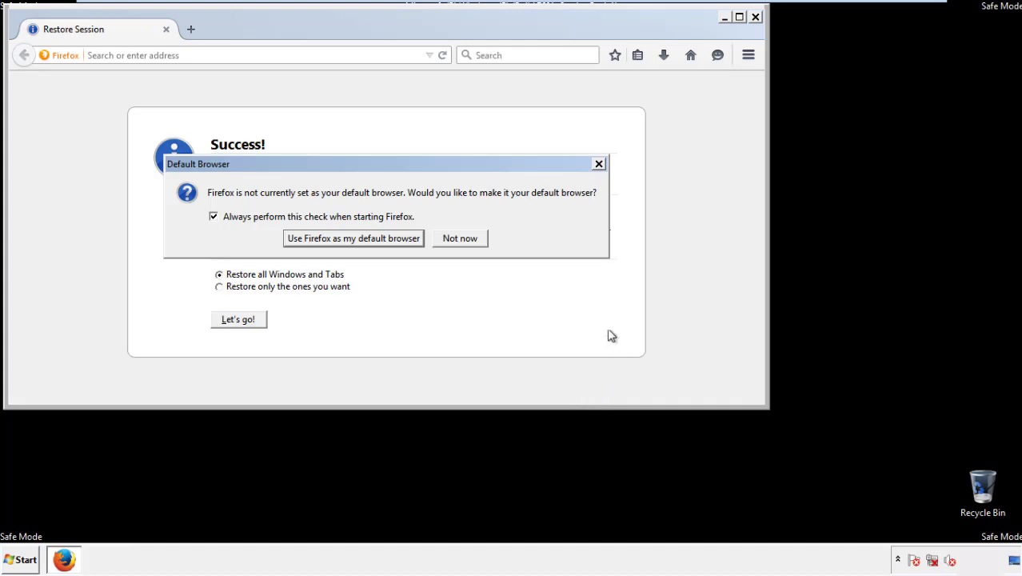
click(461, 241)
click(756, 17)
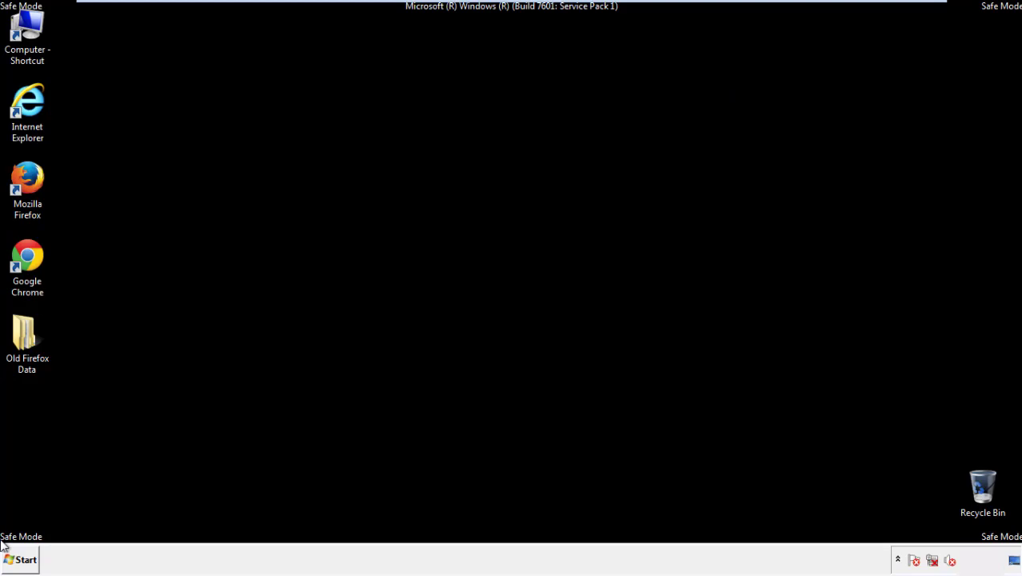
click(24, 254)
Launch Google Chrome and choose "Don't ask again" on the default-browser prompt.
double_click(24, 254)
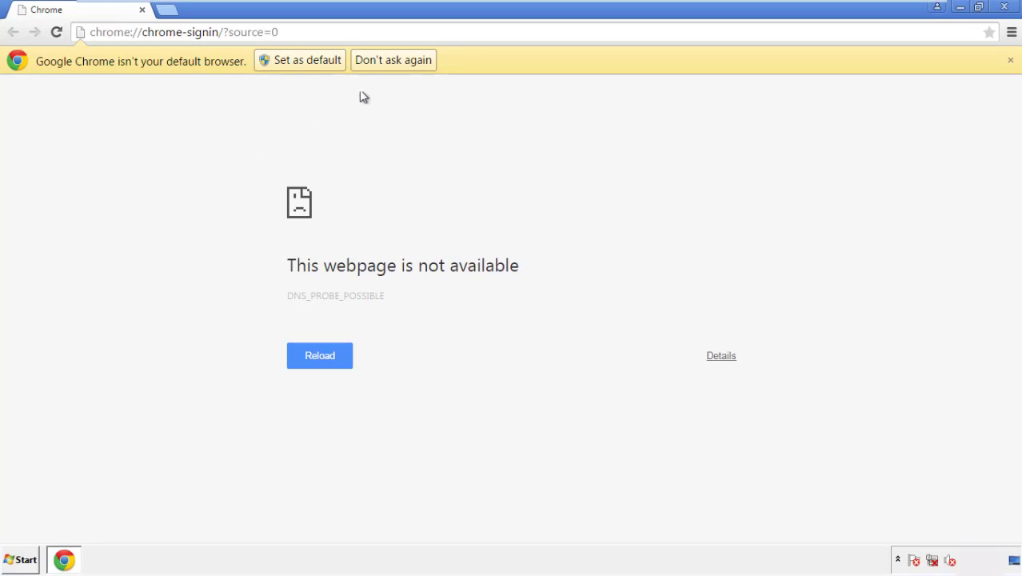
click(410, 61)
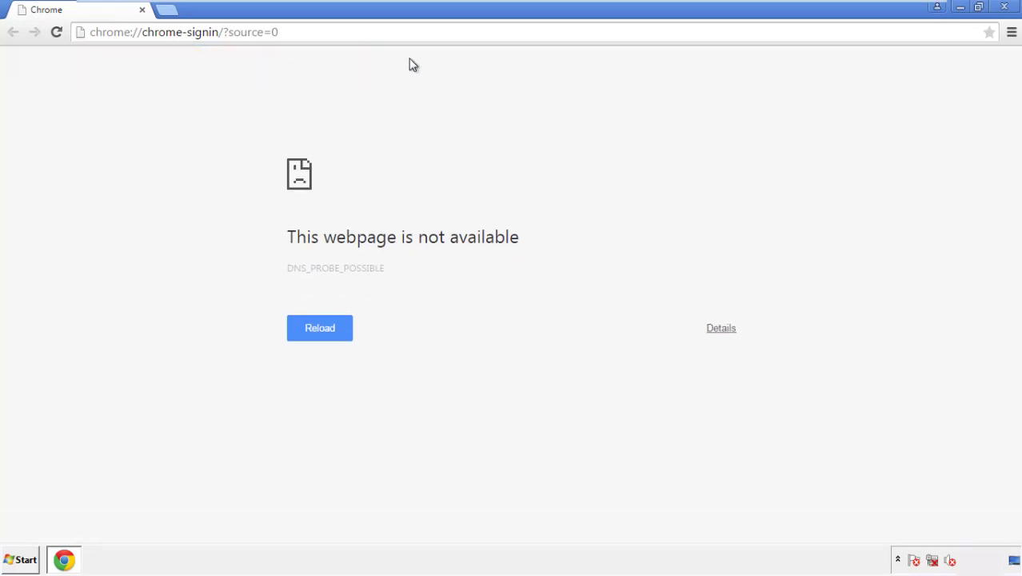
click(1012, 33)
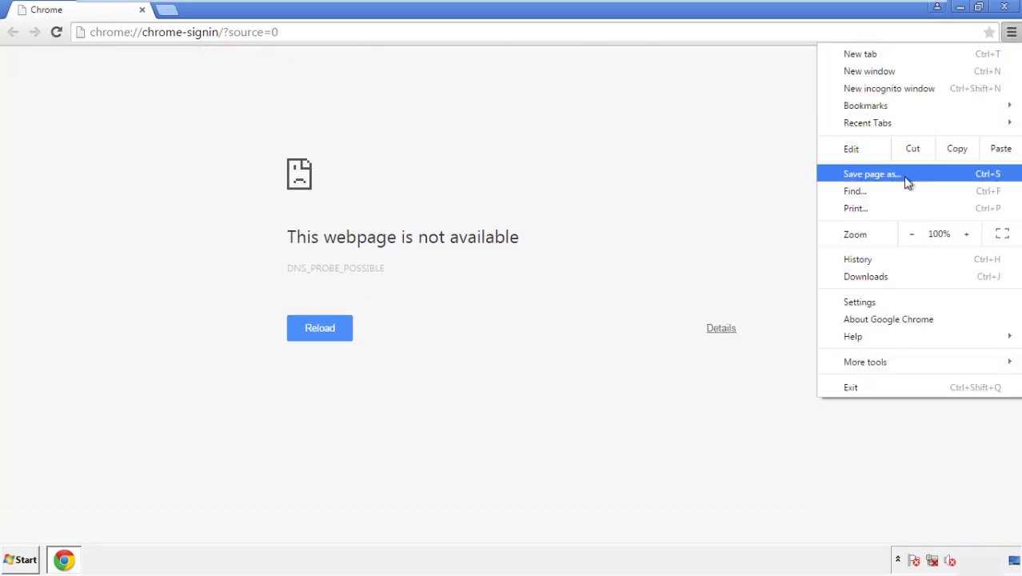
Clear Chrome's browsing data from the beginning of time, including autofill form data.
click(862, 302)
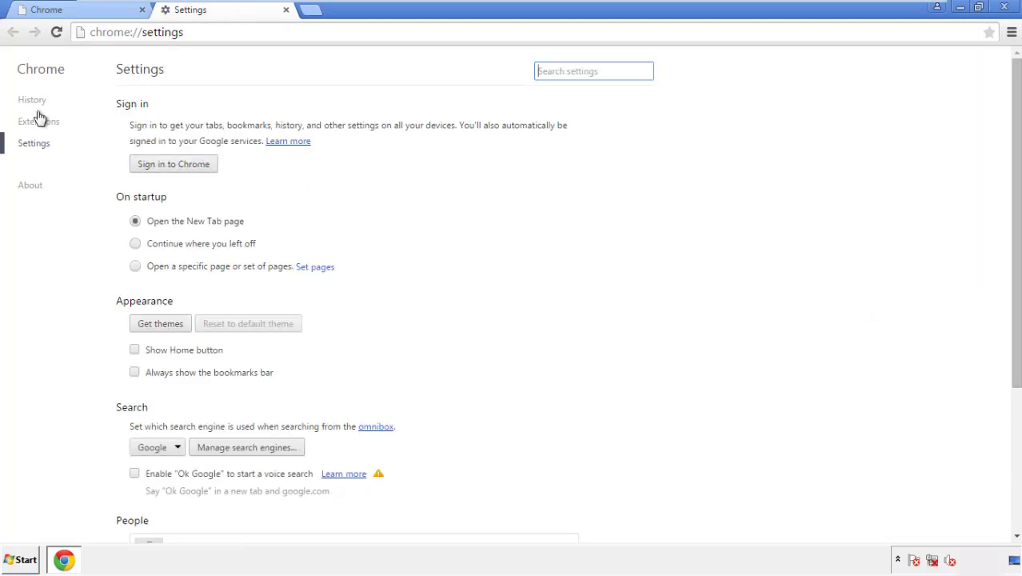
click(36, 103)
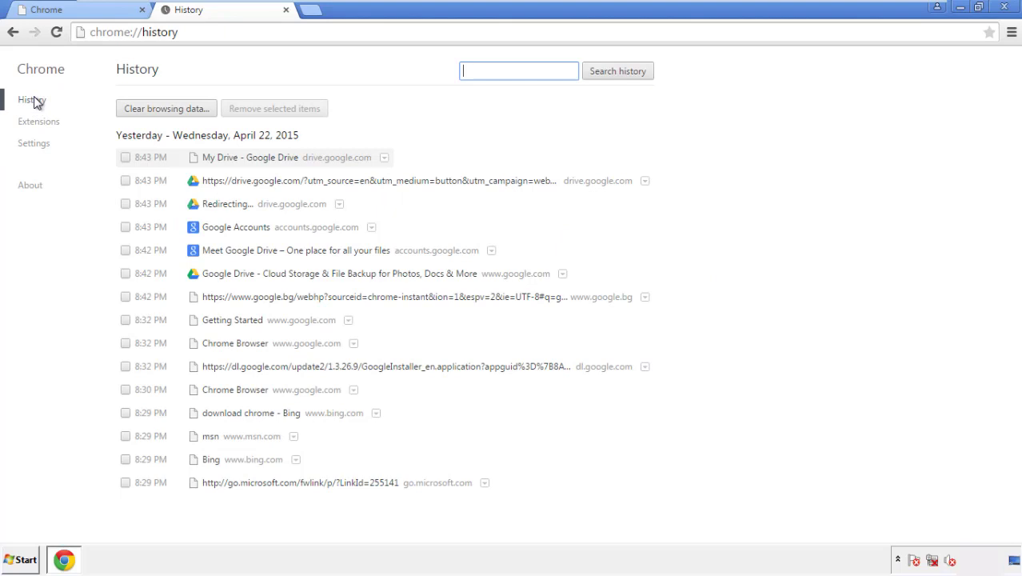
click(154, 111)
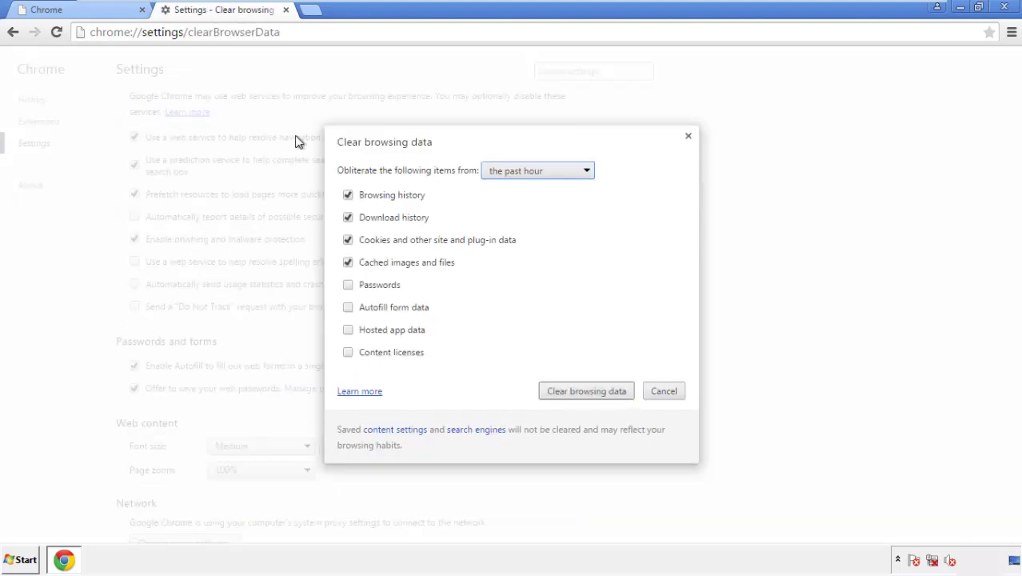
click(514, 172)
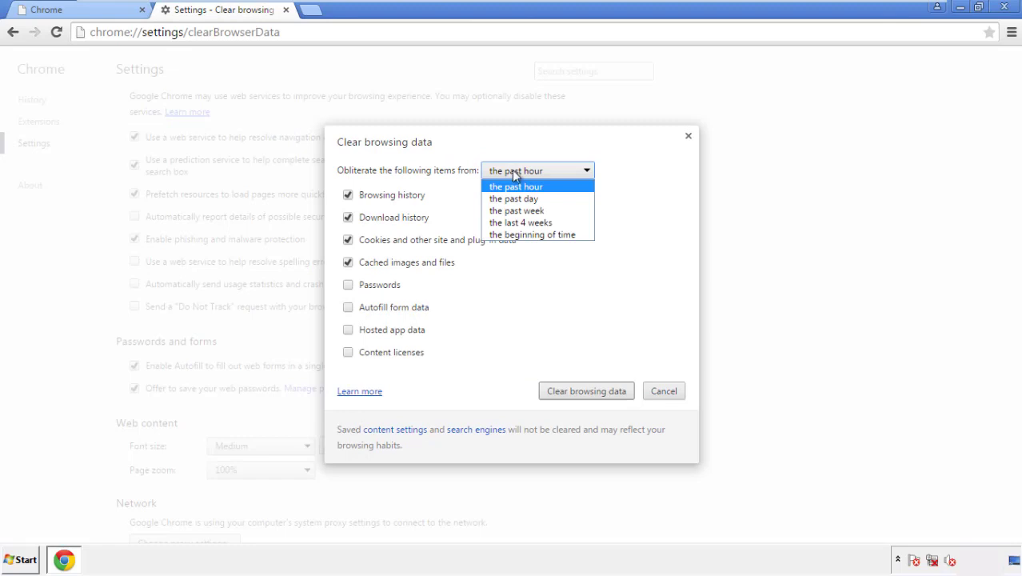
click(512, 235)
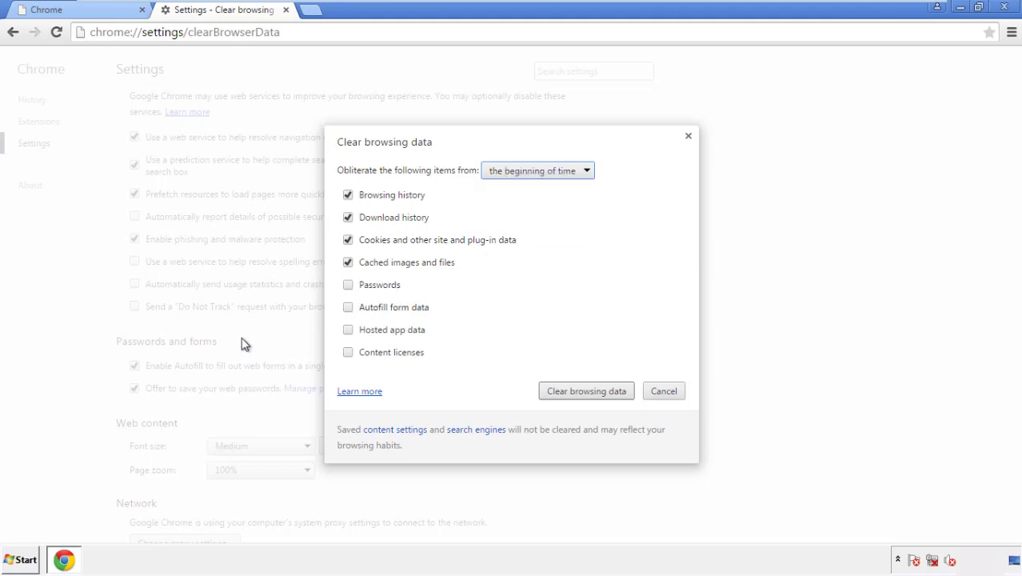
click(352, 310)
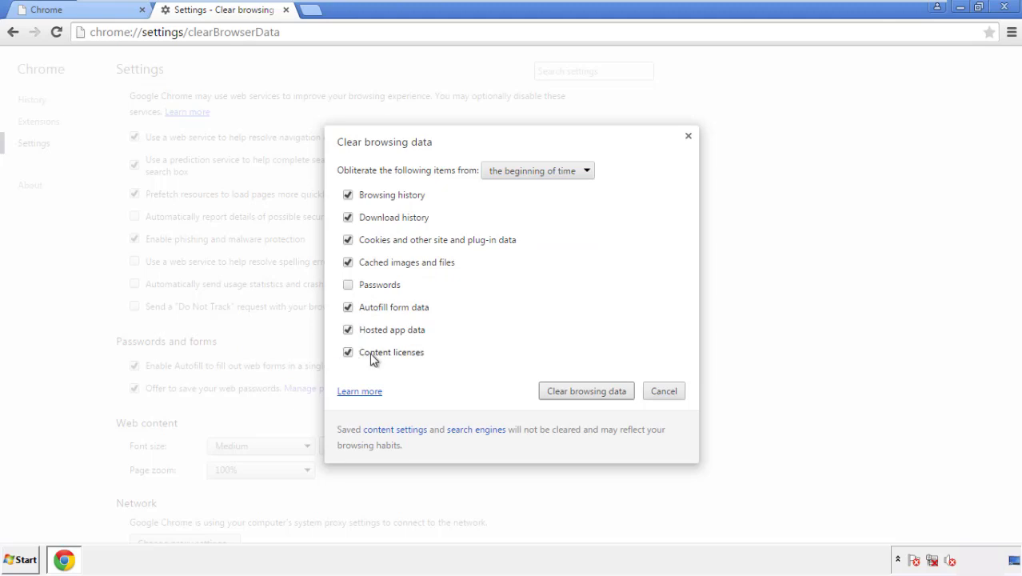
click(573, 394)
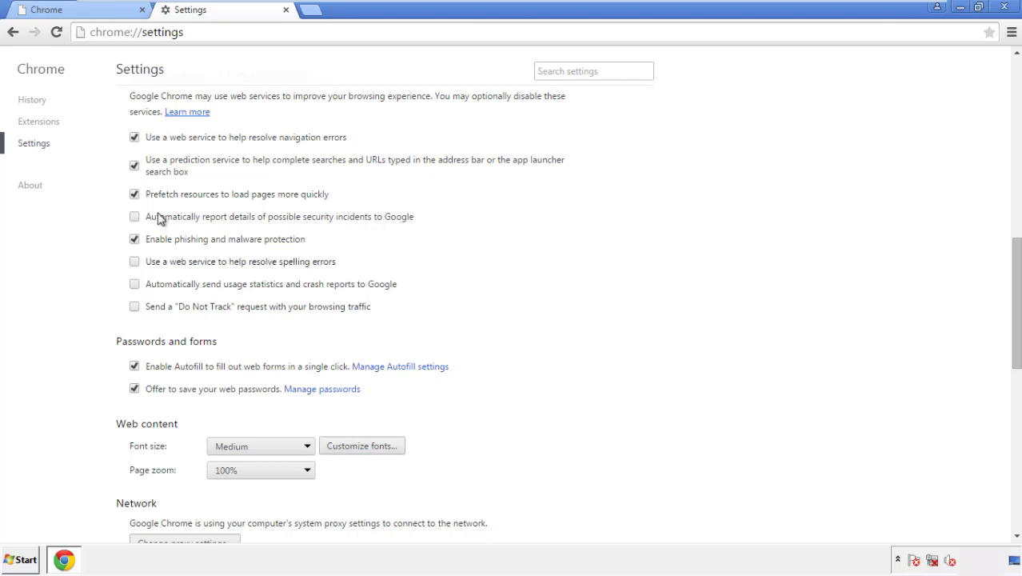
Reset Chrome's settings to their original defaults and close the browser.
drag(1015, 251, 1012, 430)
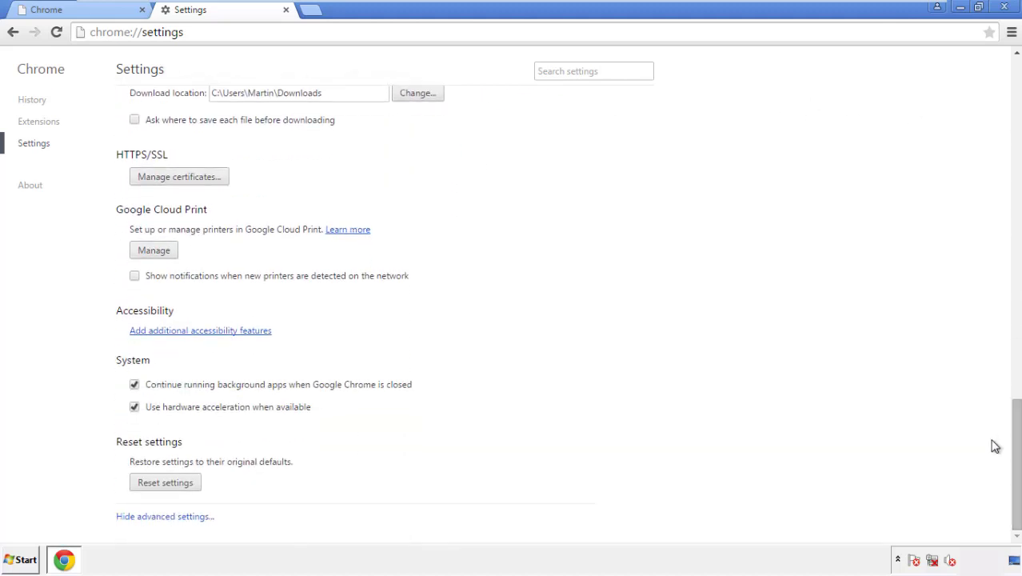
click(192, 488)
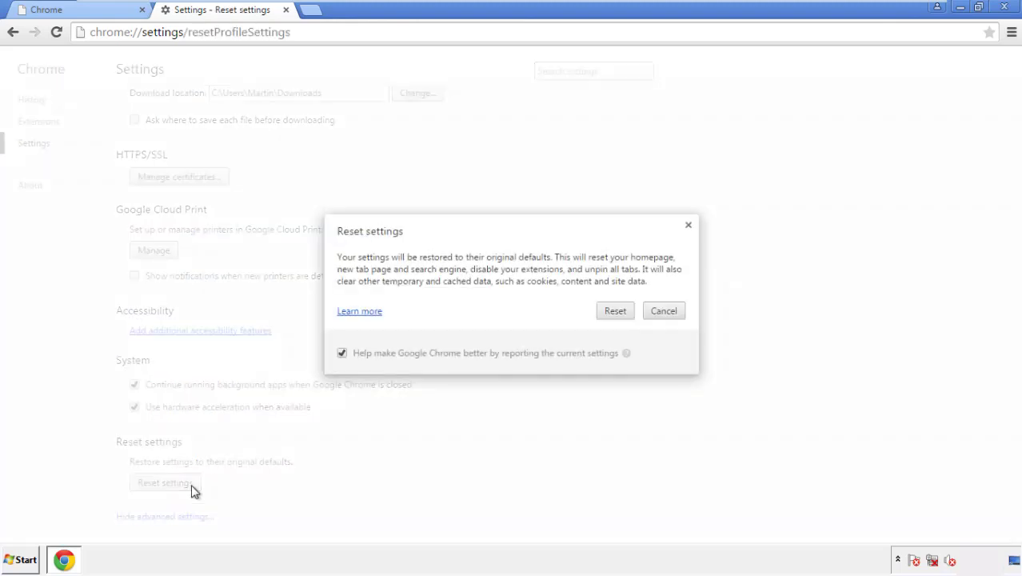
click(616, 311)
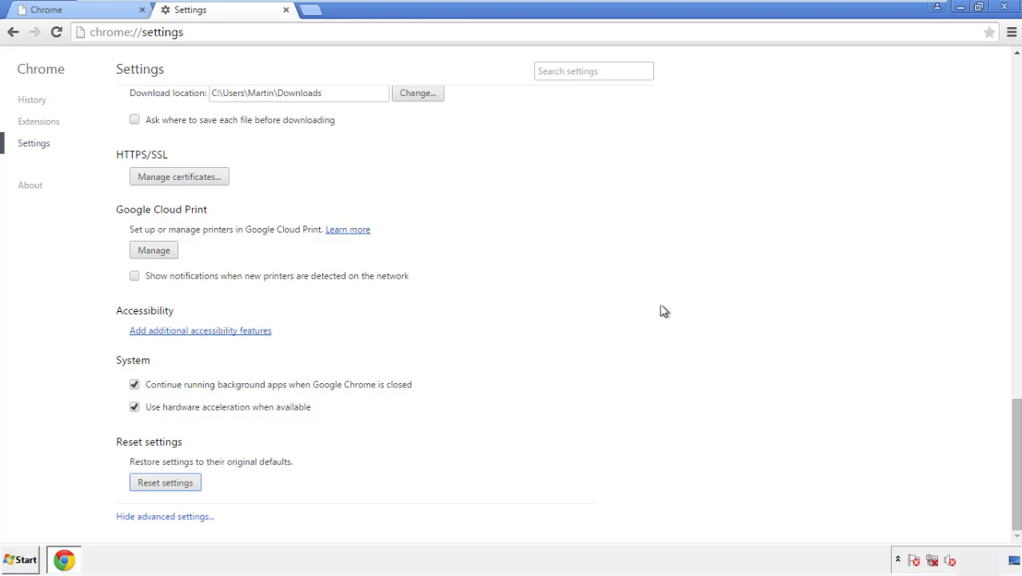
click(1004, 6)
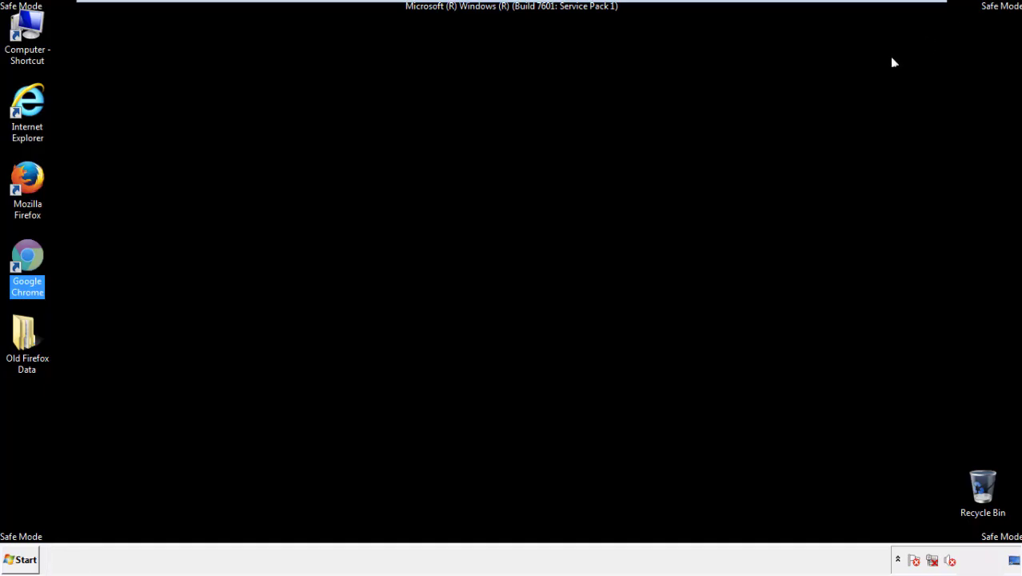
click(552, 259)
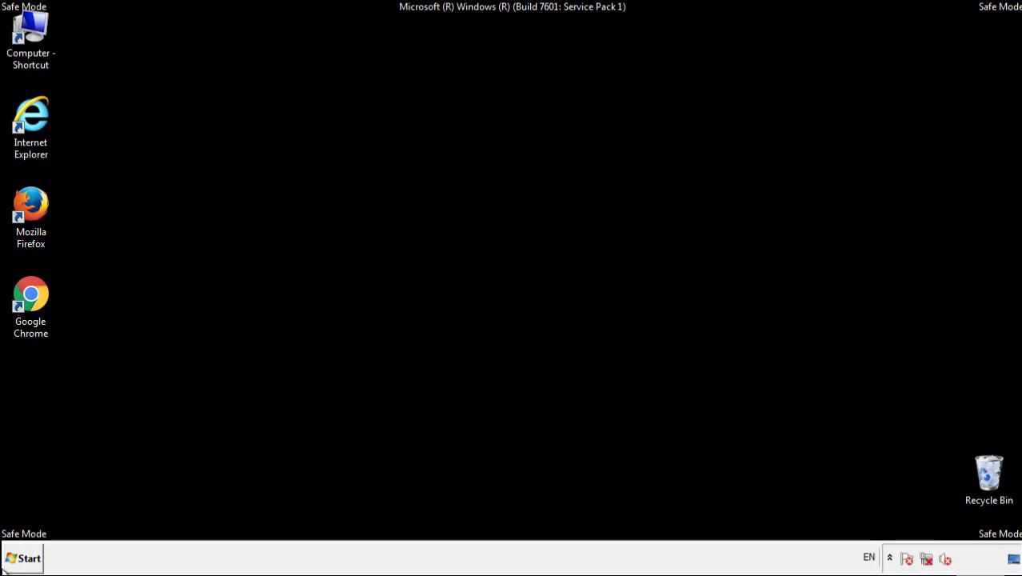
Remove the Search Mine extension in Firefox's Add-ons Manager and close Firefox.
double_click(40, 200)
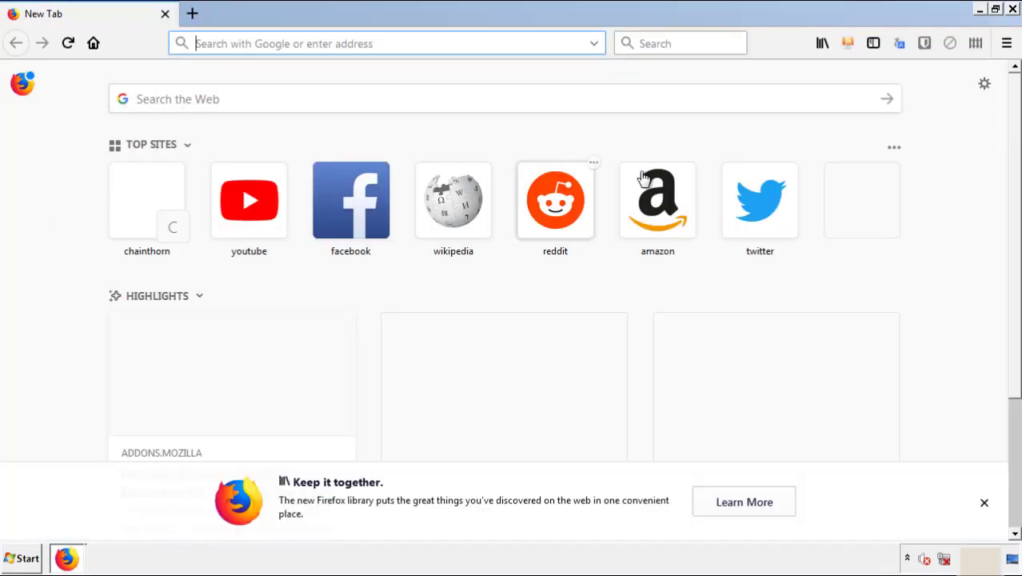
click(1006, 44)
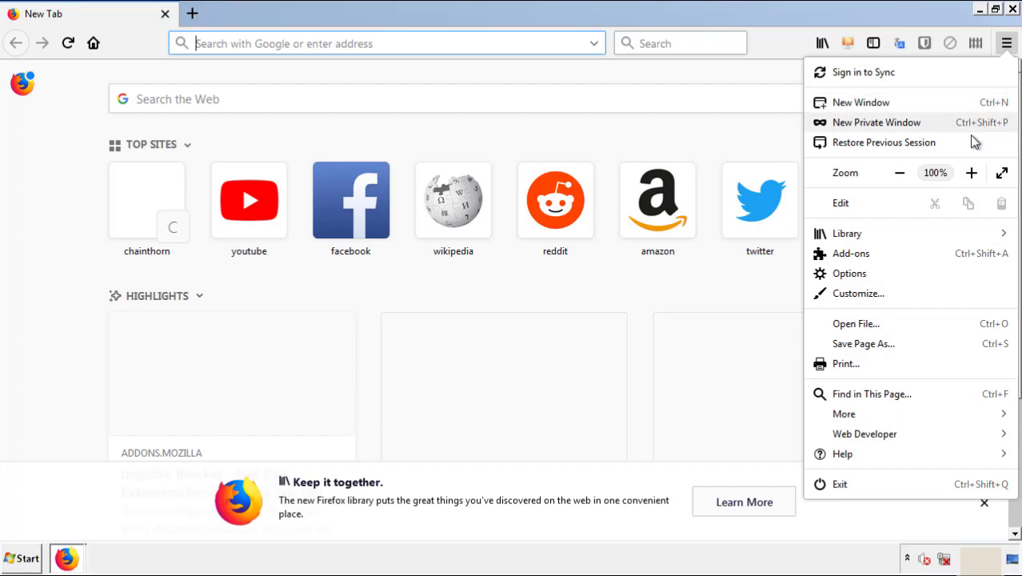
click(851, 253)
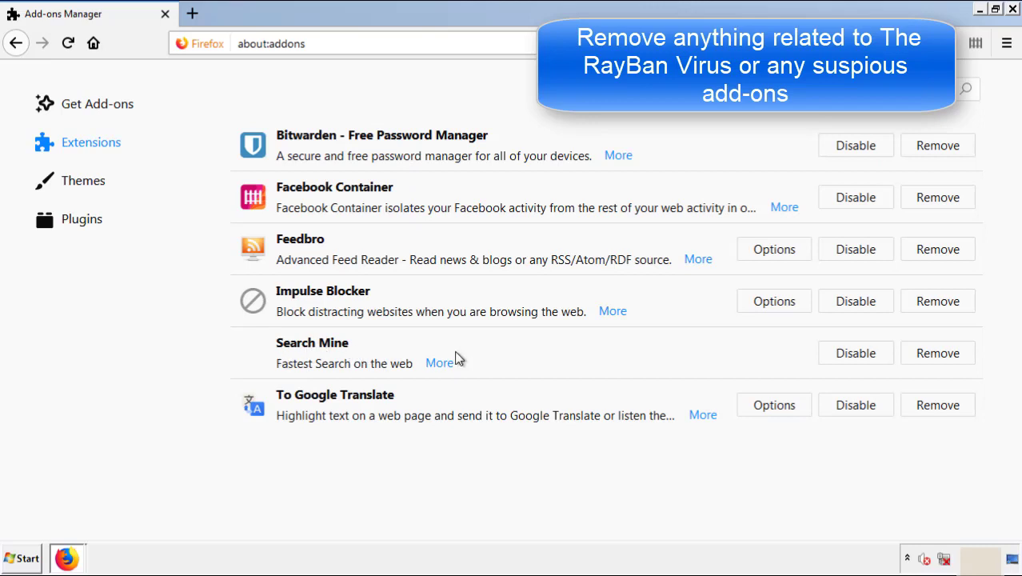
click(936, 355)
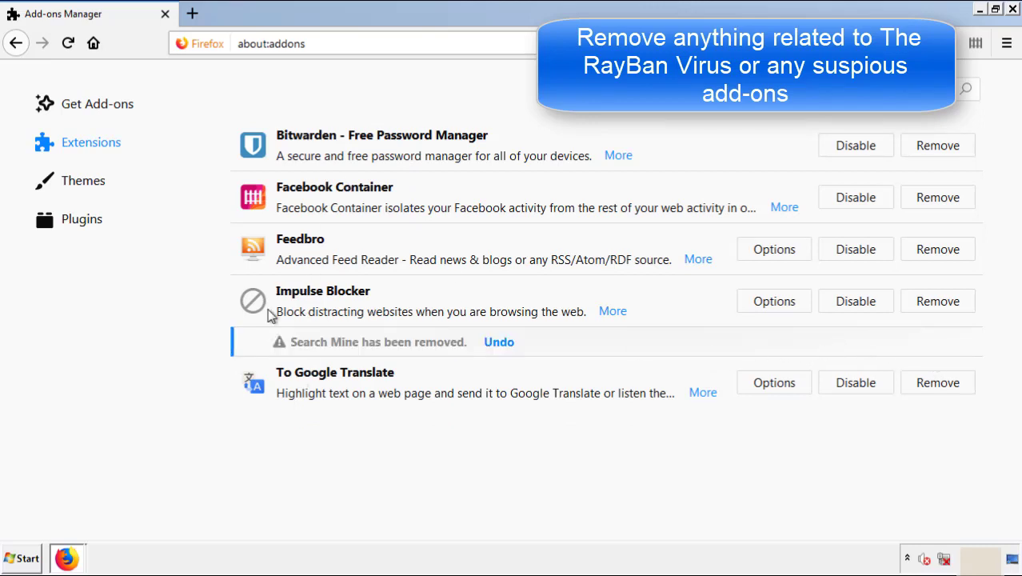
click(1013, 9)
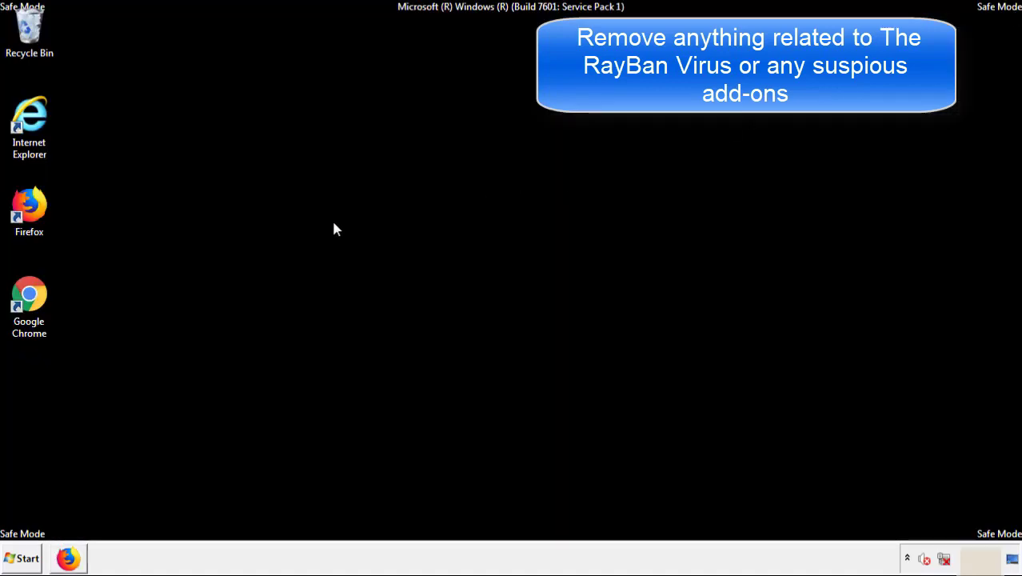
Launch Chrome and remove the Search Mine extension from its Extensions page.
double_click(27, 308)
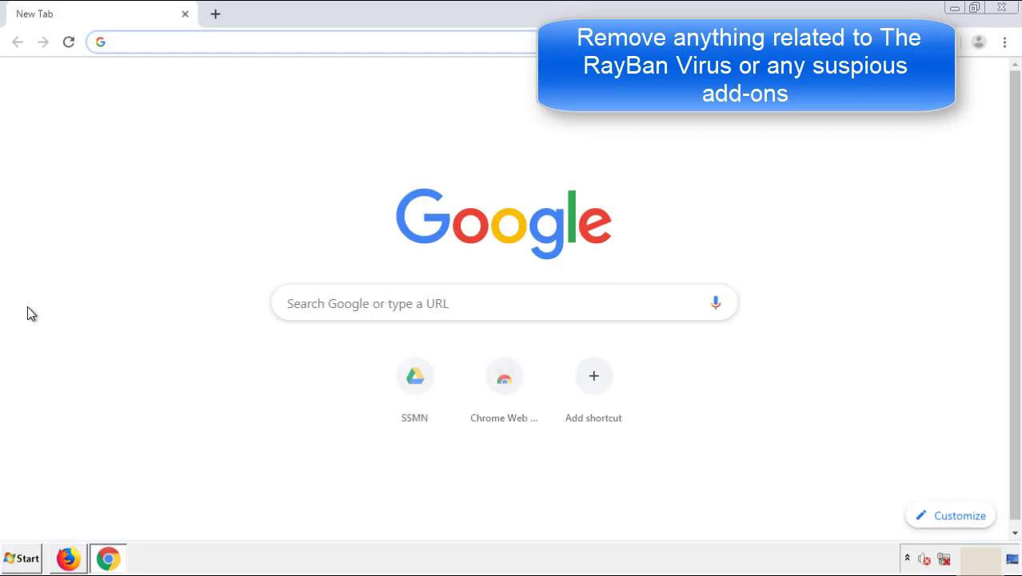
click(1005, 42)
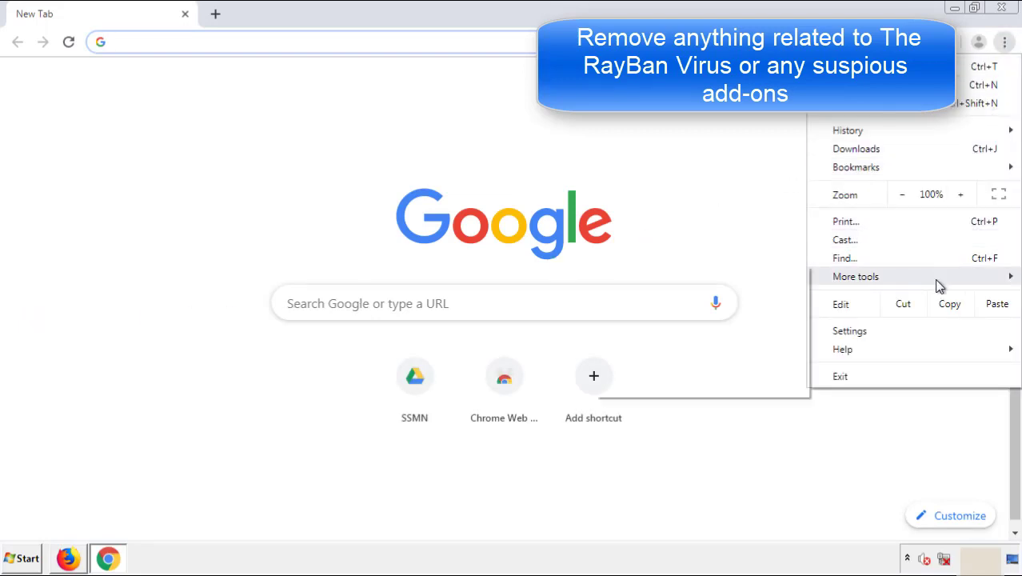
mouse_move(915, 281)
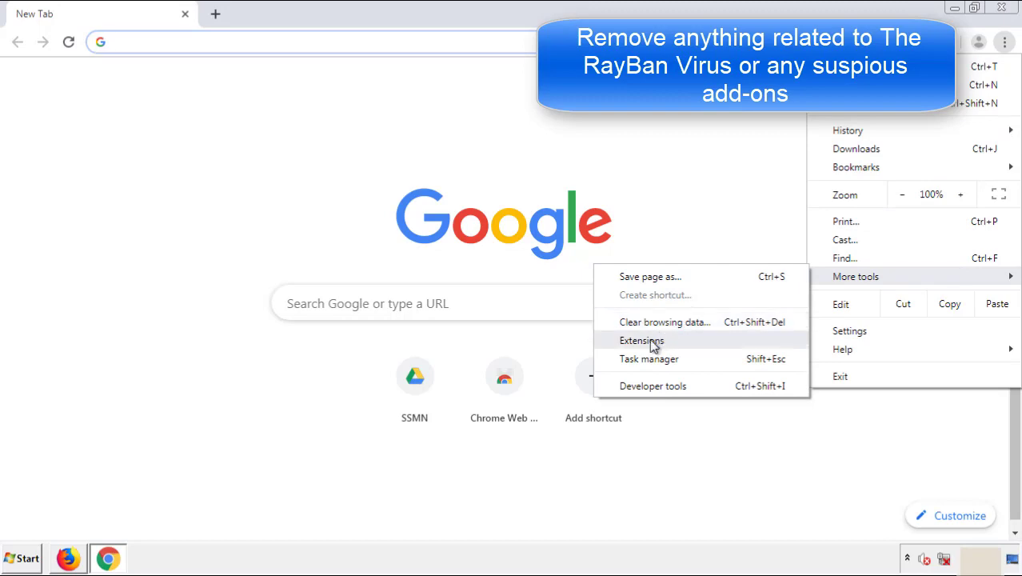
click(650, 340)
scroll(289, 267, down, 10)
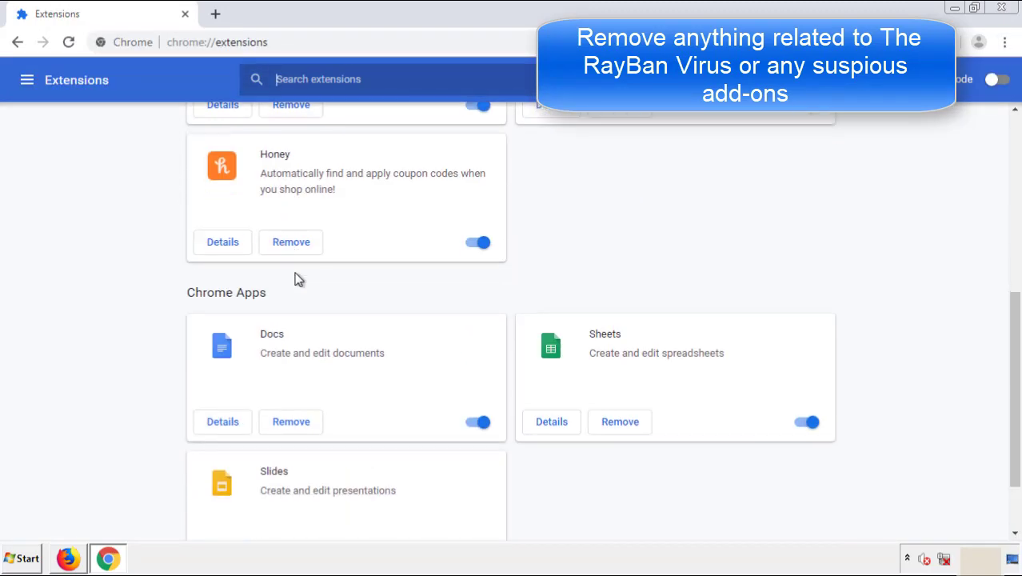
scroll(388, 292, up, 10)
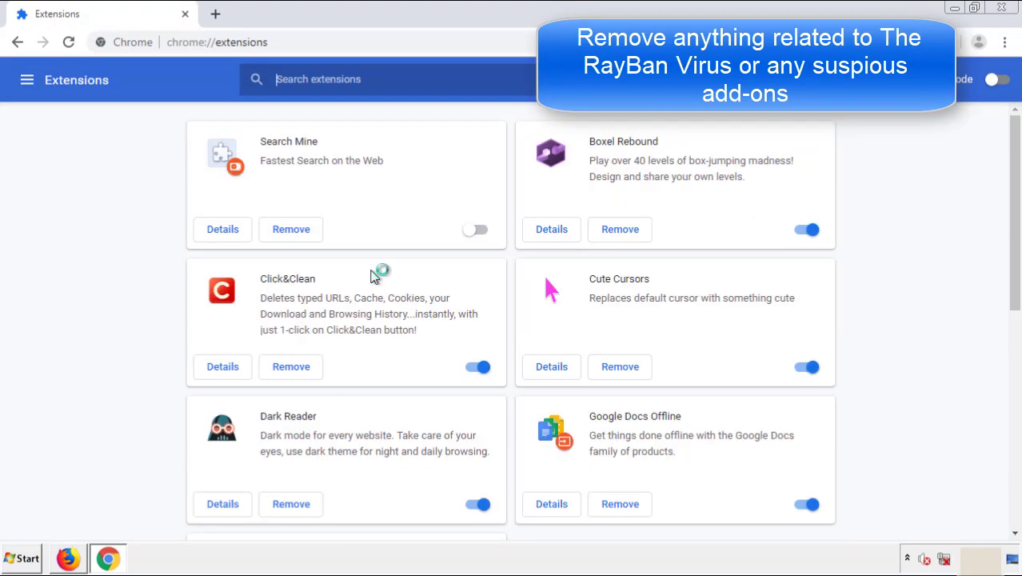
click(286, 232)
click(571, 142)
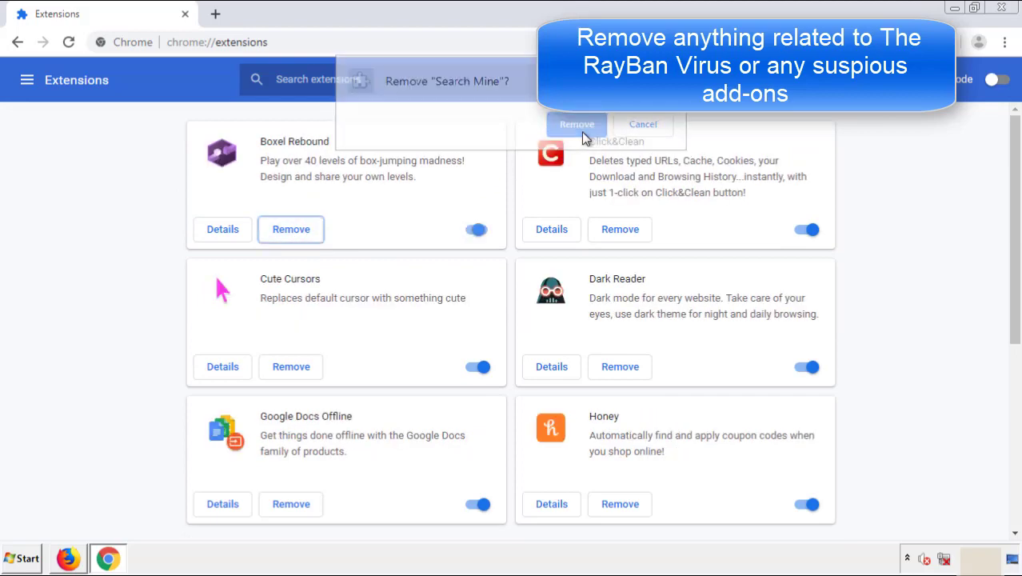
Close the Chrome window and restart Windows from the Start menu's Shut down options.
click(1010, 11)
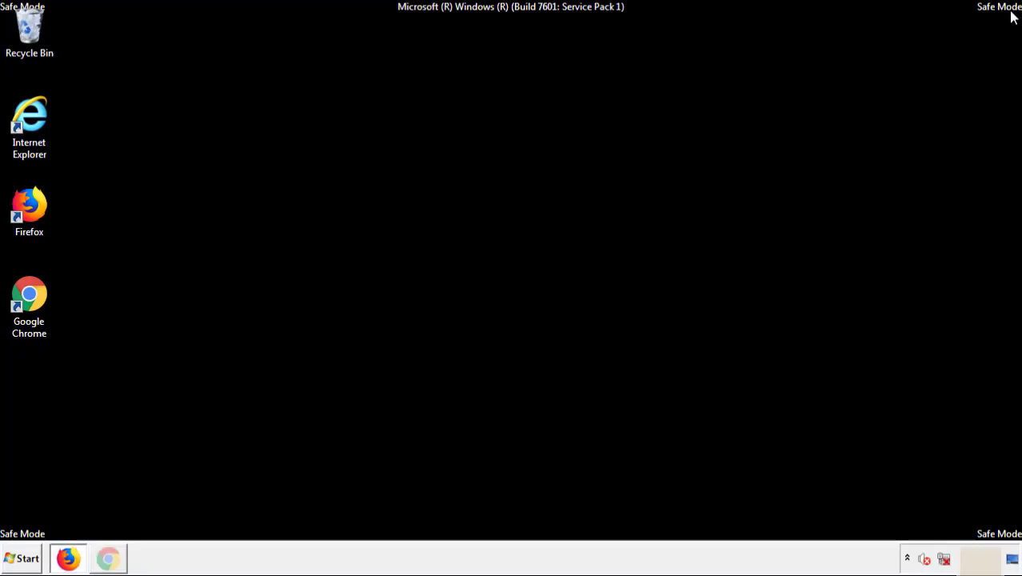
click(26, 560)
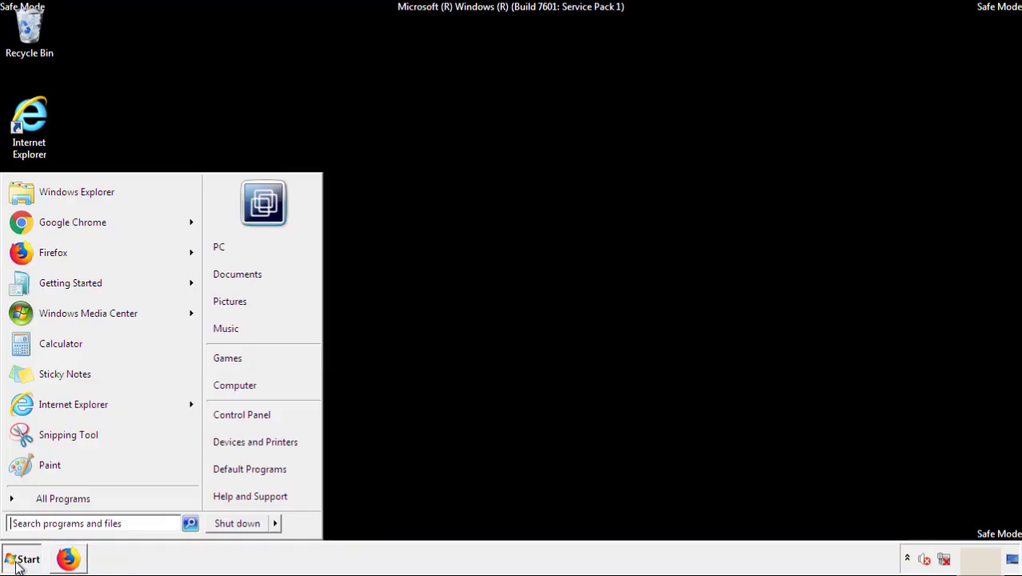
click(276, 525)
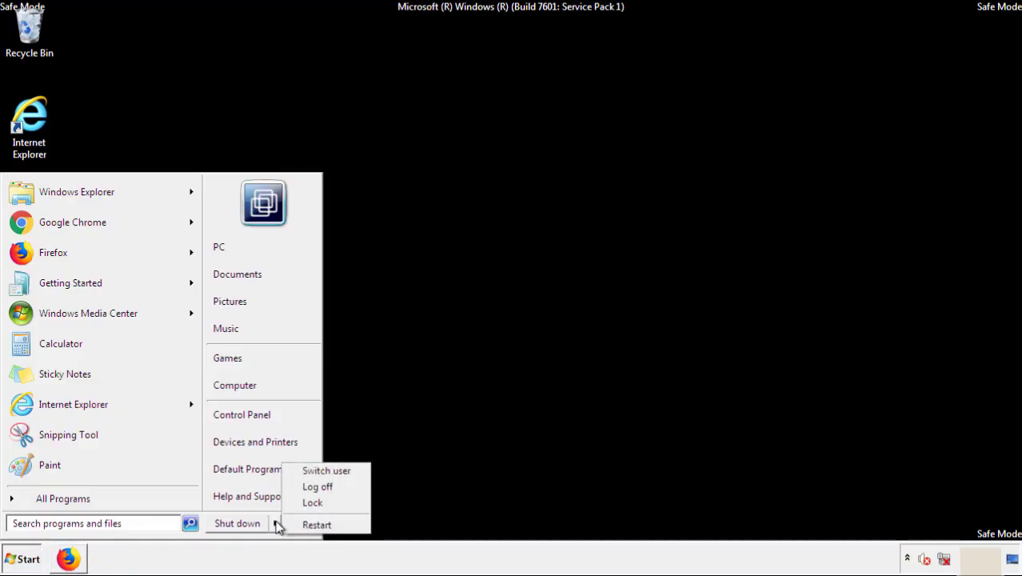
click(317, 524)
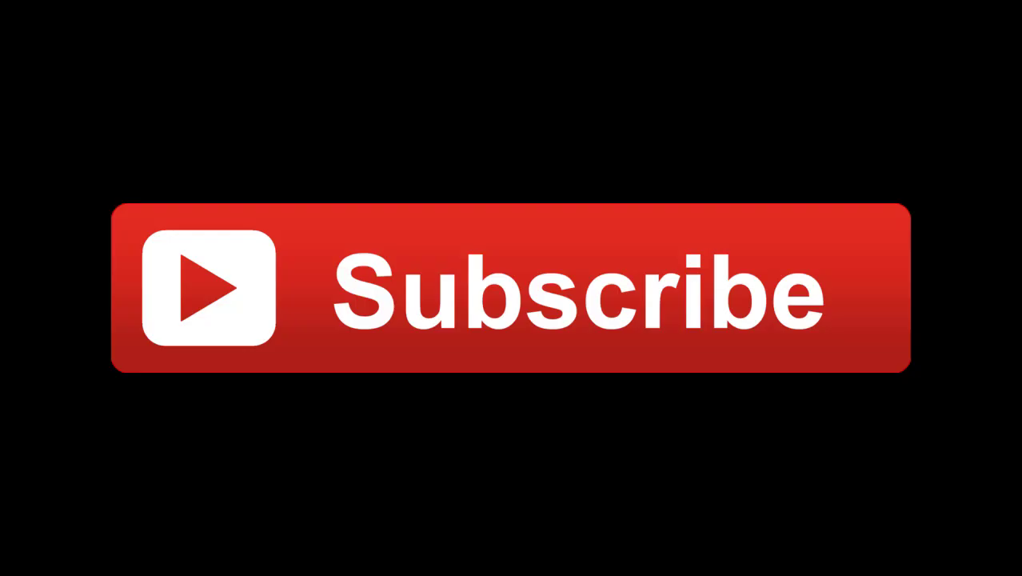